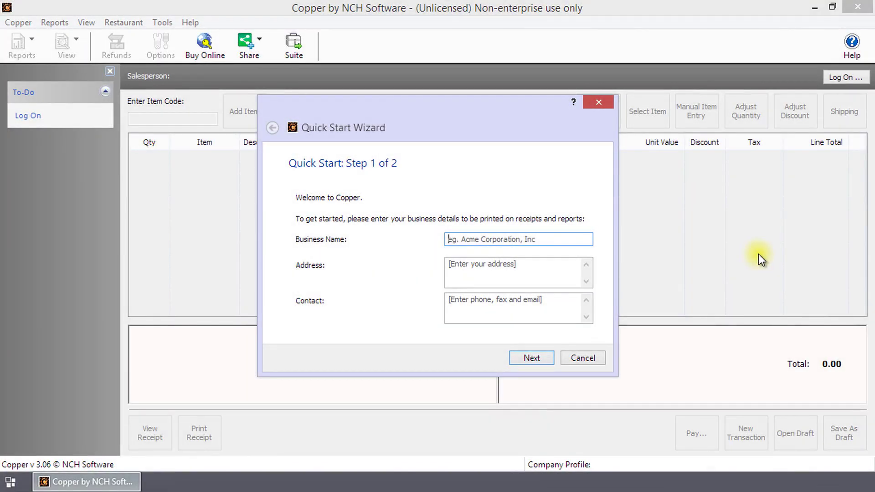
Step: Enter business name Acme Foods with its two-line street address and contact e-mail, then continue
type("Acme Foods")
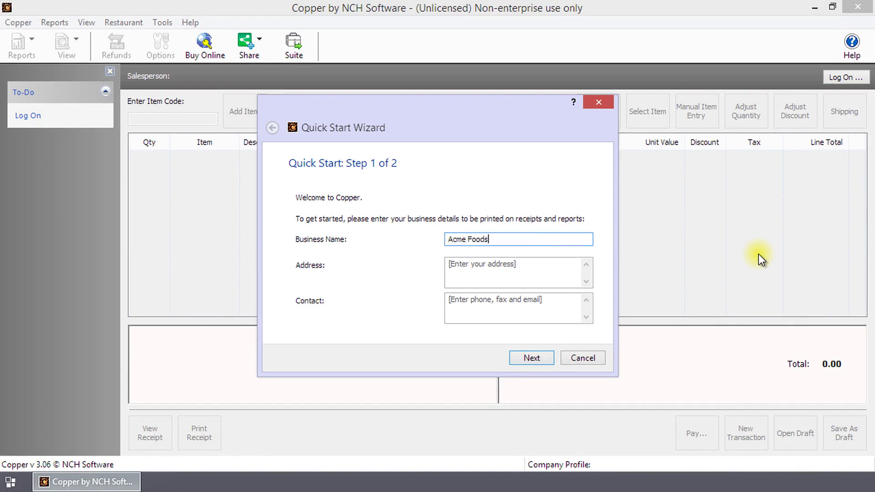
key("Tab")
key("Return")
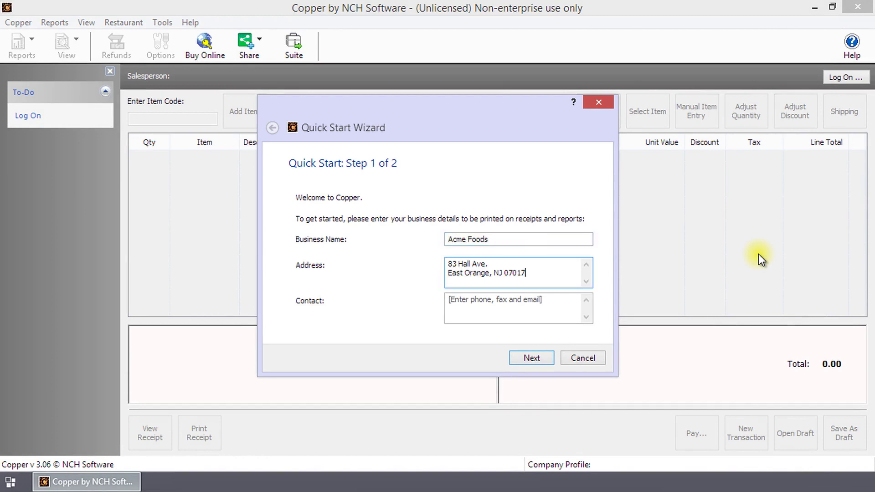
key("Tab")
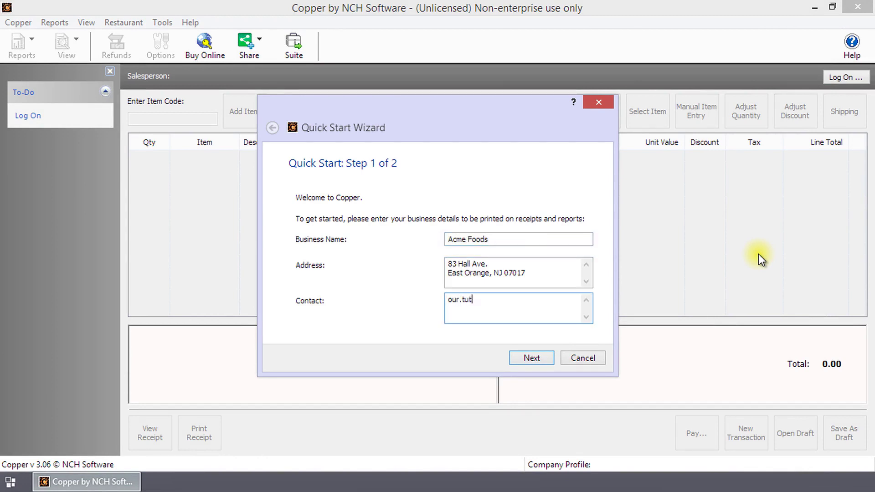
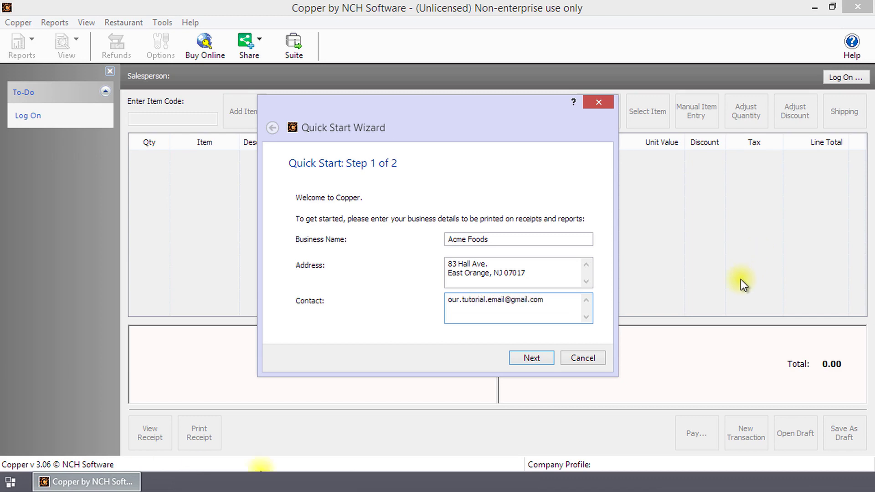
left_click(540, 358)
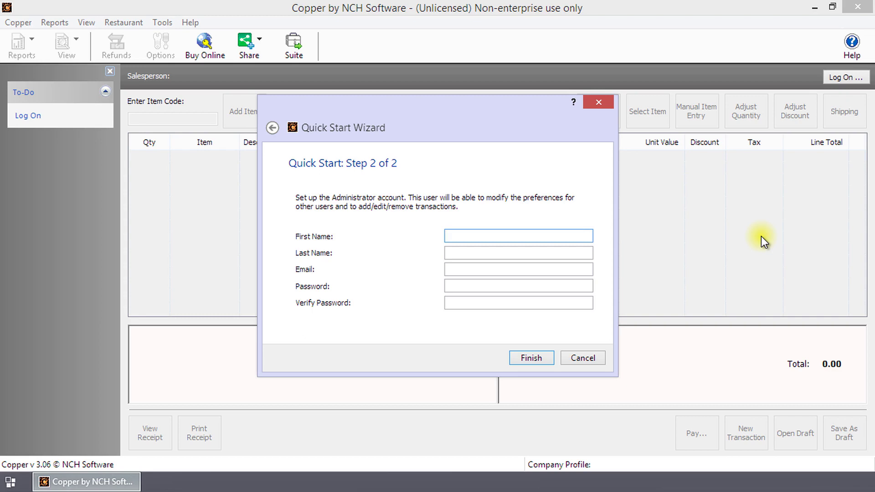
Step: Create the administrator account with first and last name, e-mail and confirmed password, then finish
type("John")
key("Tab")
type("Smith")
key("Tab")
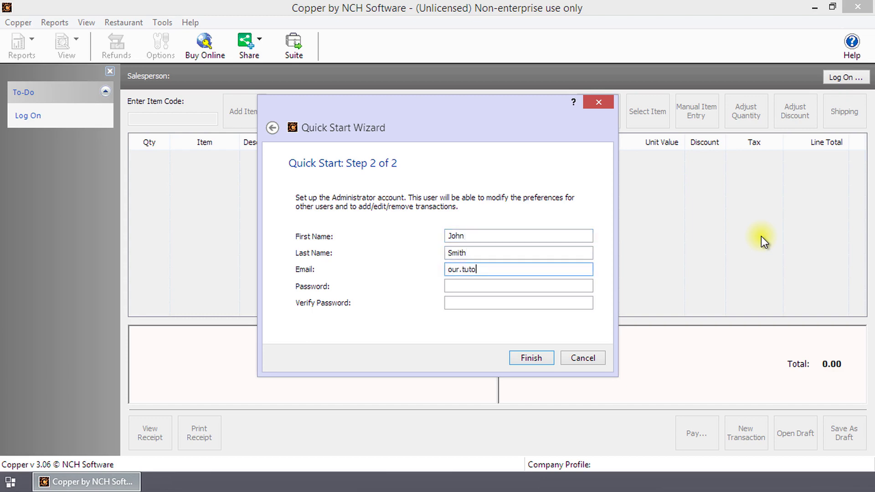
key("Tab")
type("********")
key("Tab")
type("********")
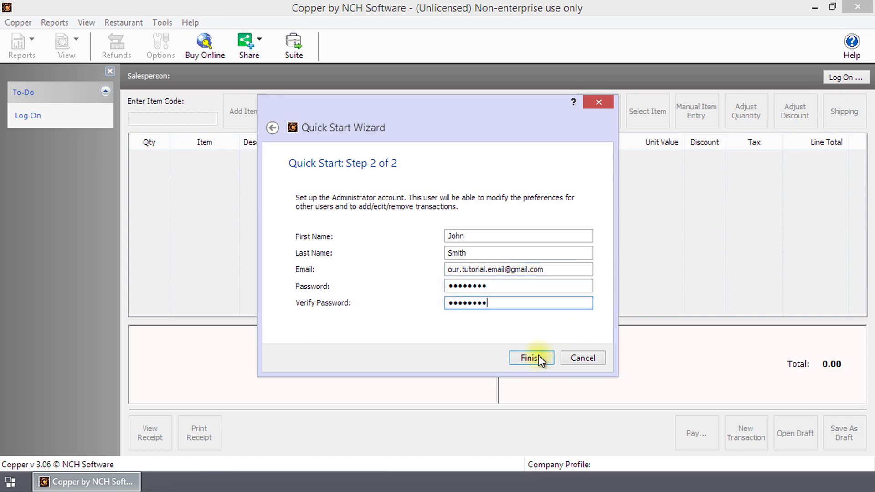
left_click(537, 357)
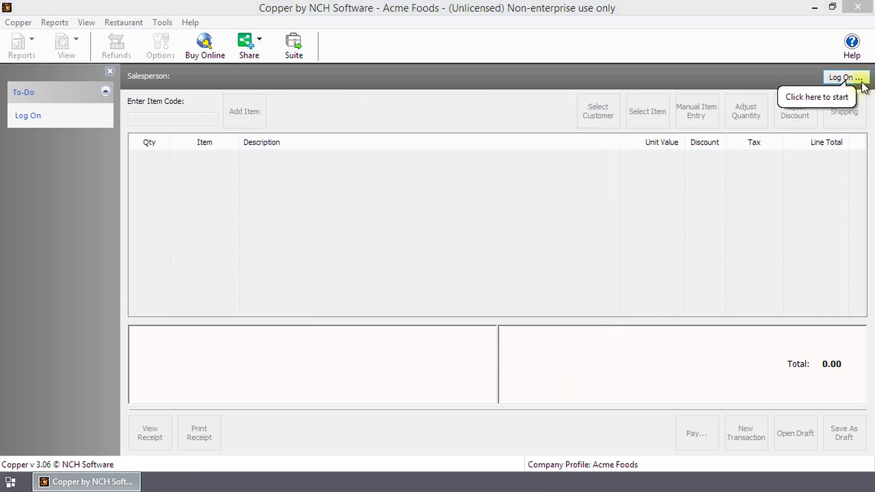
Step: Log on as the administrator using the account password
left_click(845, 77)
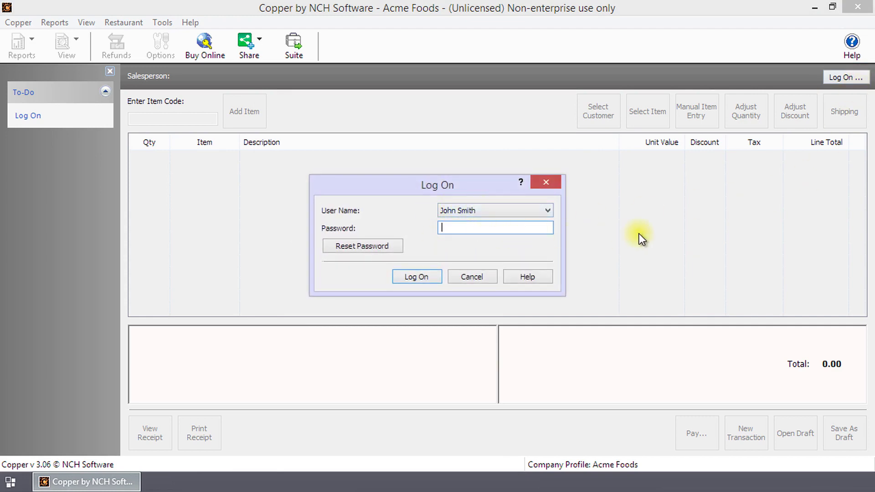
type("password")
left_click(428, 276)
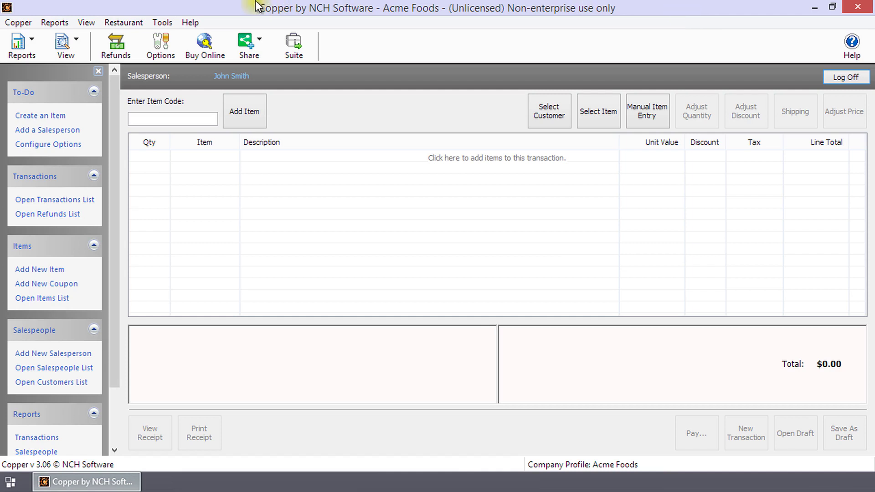
Step: Add a new table with 4 seats and location Inside, and save it
left_click(132, 21)
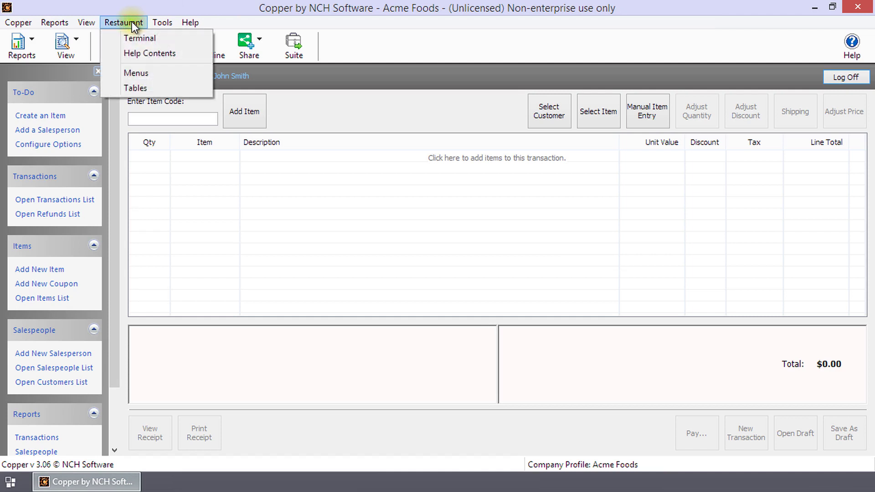
left_click(138, 88)
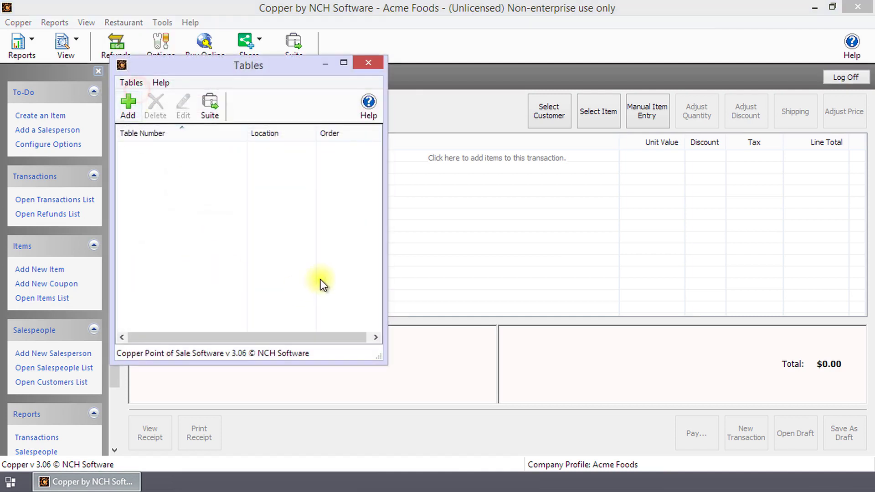
left_click(124, 108)
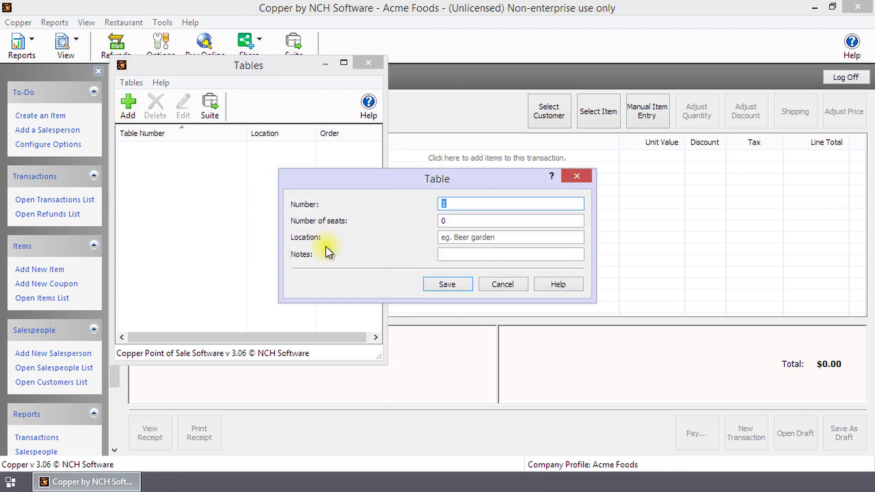
left_click(441, 220)
type("4")
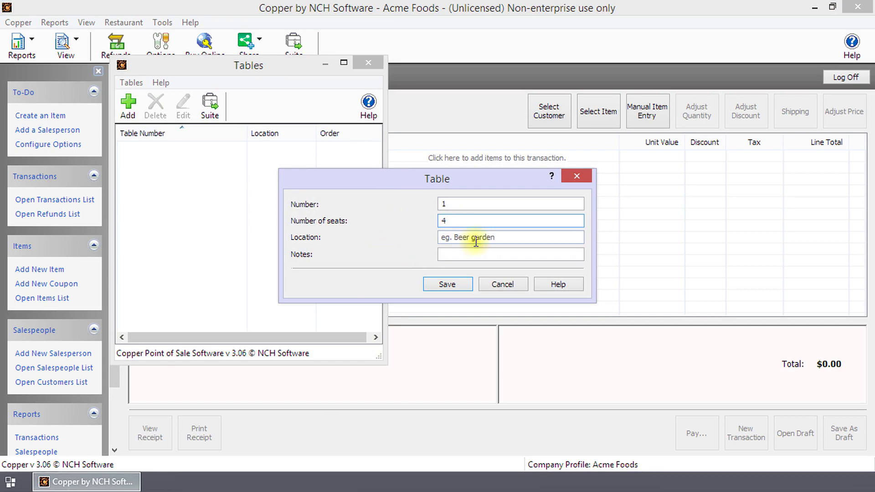
left_click(478, 239)
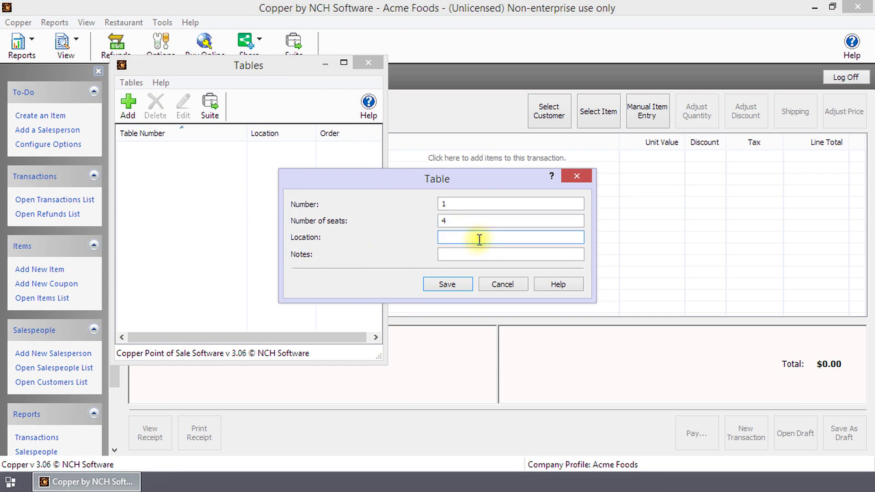
type("Inside")
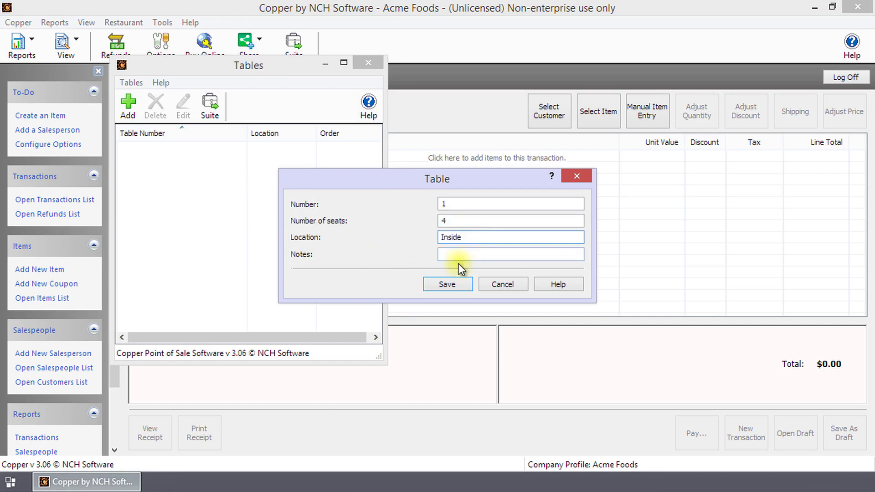
left_click(524, 253)
left_click(453, 285)
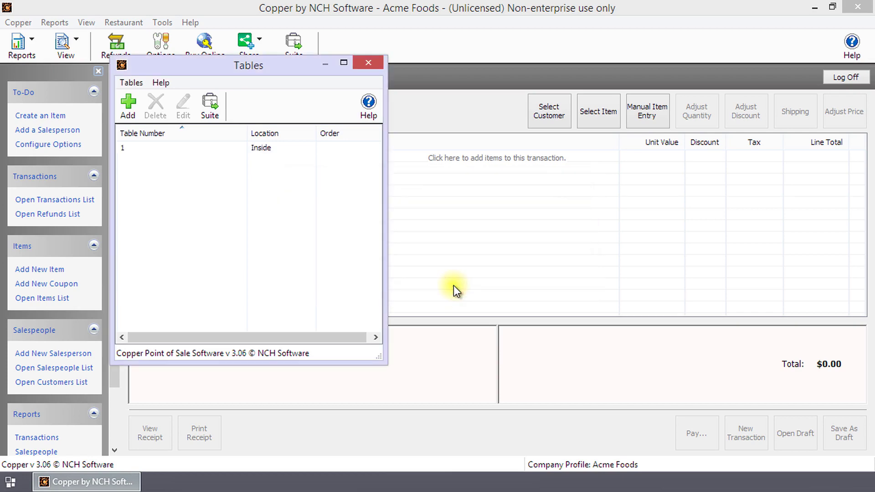
Step: Reopen the tables list, review Table 1's details without changes, and close the list
left_click(372, 64)
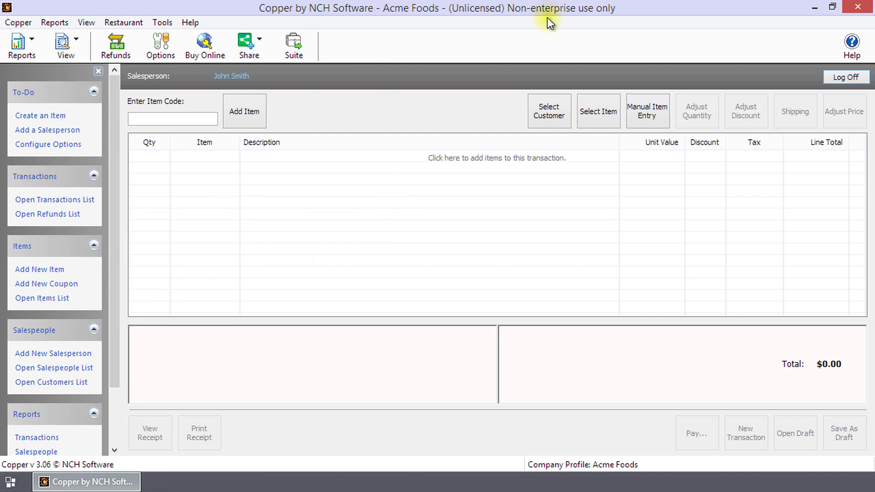
left_click(138, 21)
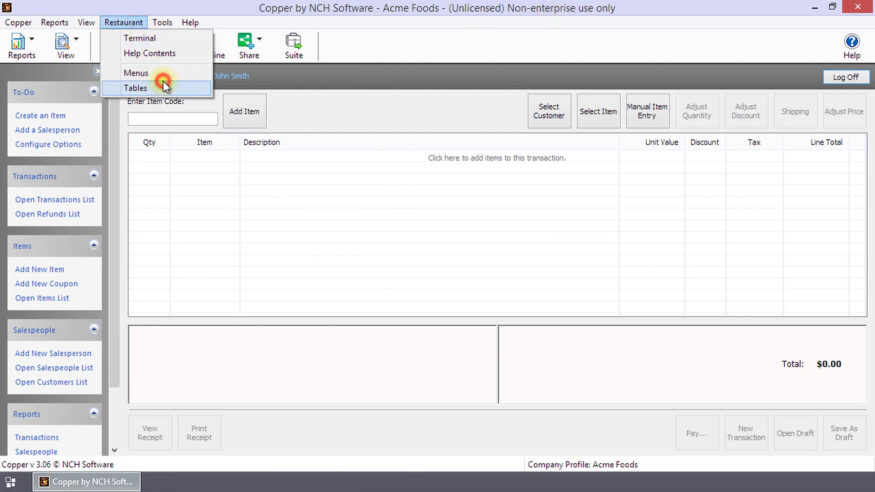
left_click(163, 81)
left_click(166, 148)
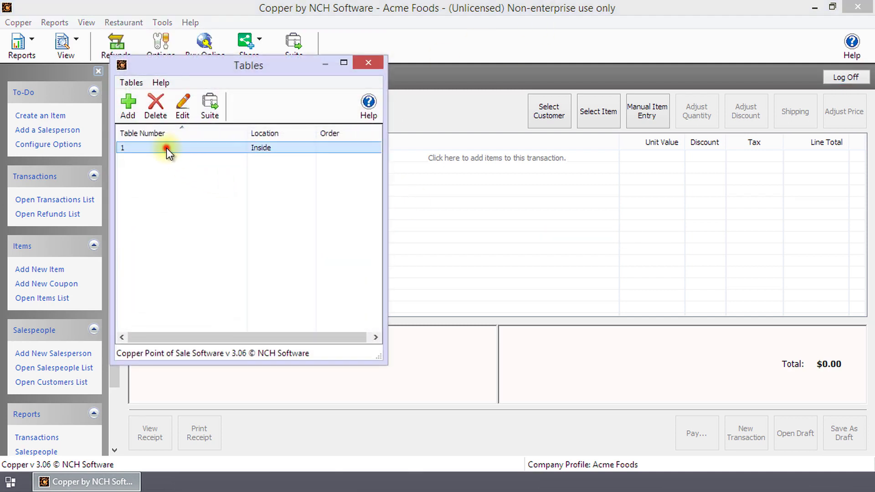
left_click(189, 112)
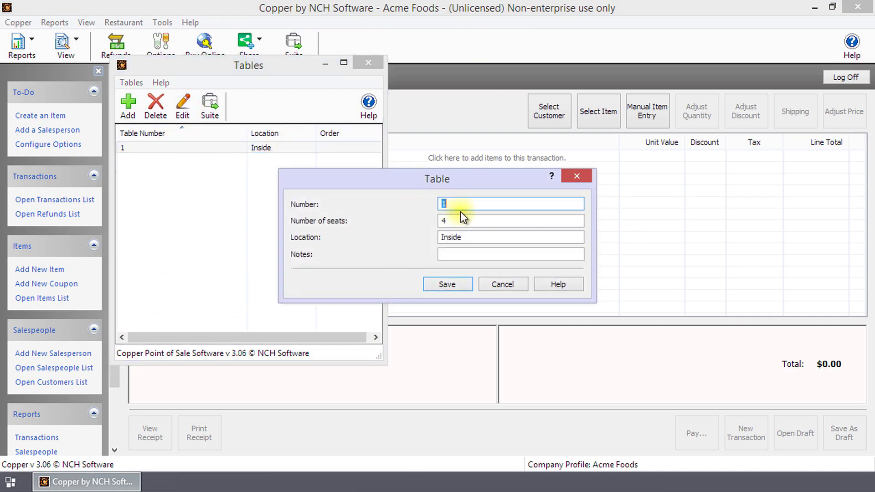
left_click(504, 281)
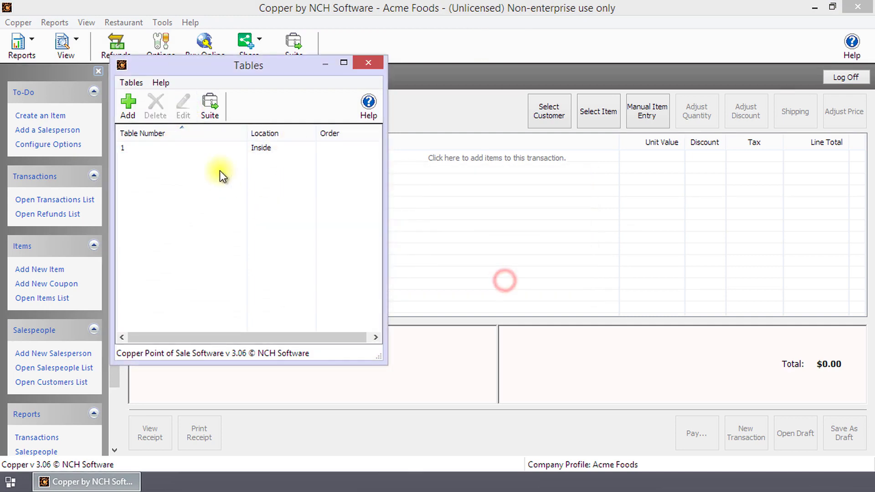
left_click(162, 148)
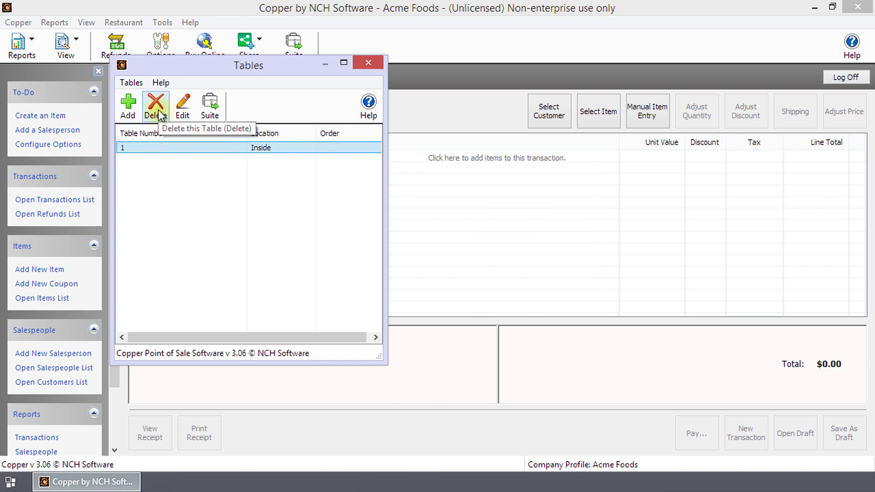
left_click(369, 60)
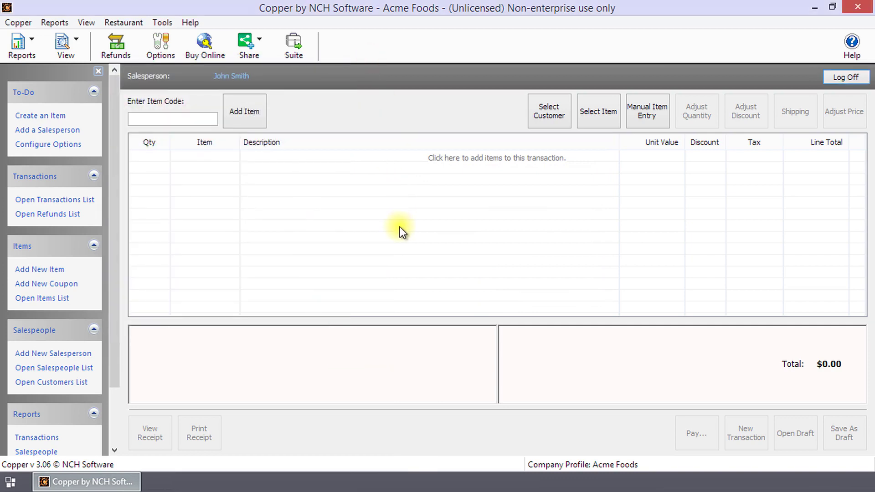
Step: In Restaurant > Menus, create a menu named Burgers with description 'Burger varieties'
left_click(136, 25)
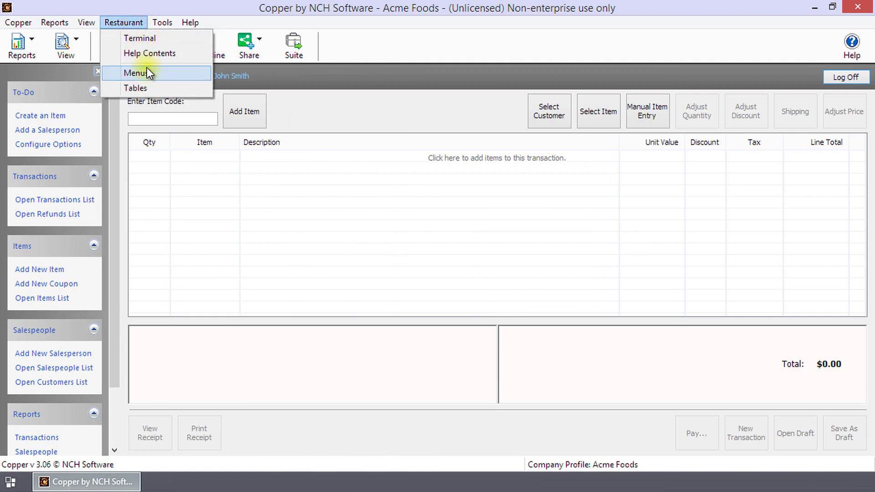
left_click(147, 69)
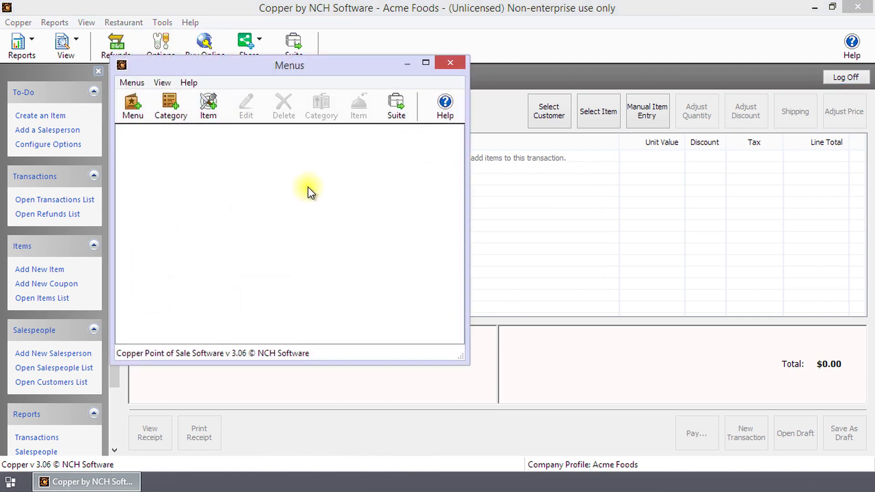
left_click(137, 113)
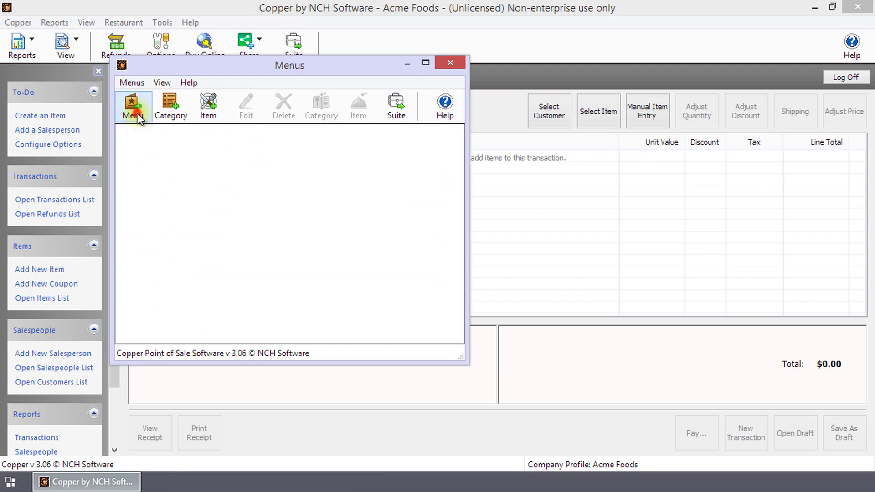
type("Burgers")
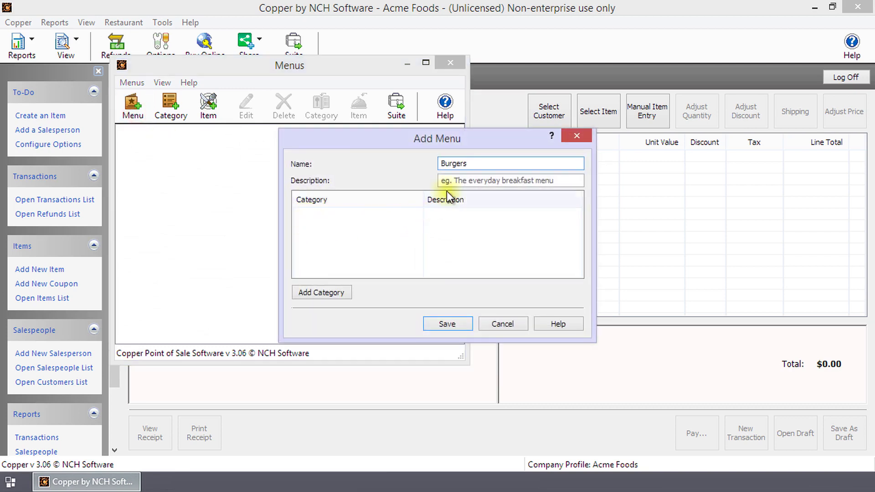
left_click(483, 181)
type("Burger varieties.")
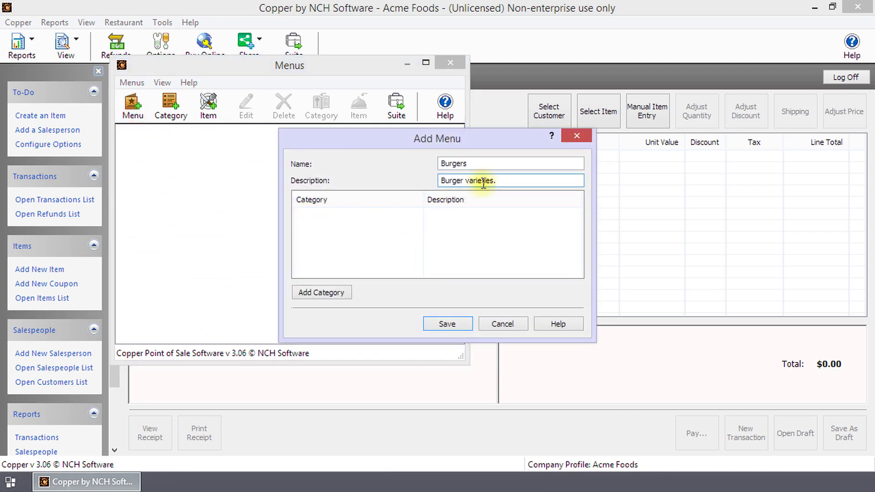
left_click(458, 324)
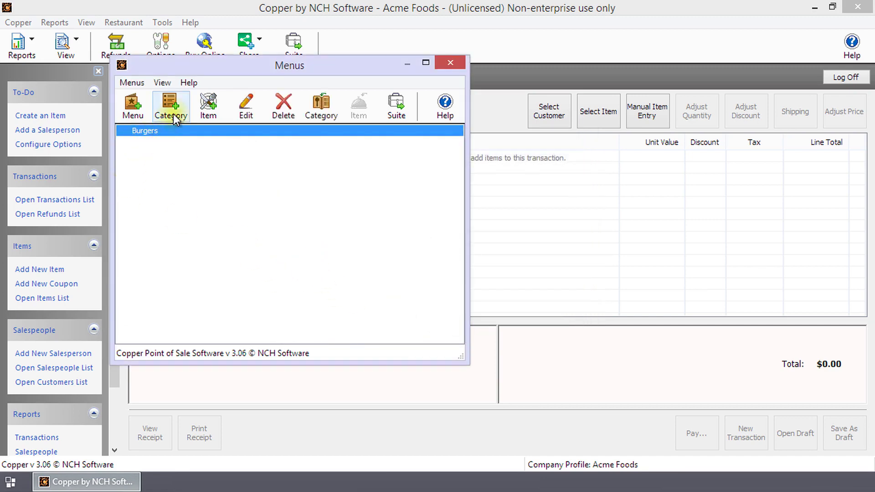
Step: Add a green Veggie Burgers category described as 'Selection of vegetarian burgers' and select it
left_click(201, 138)
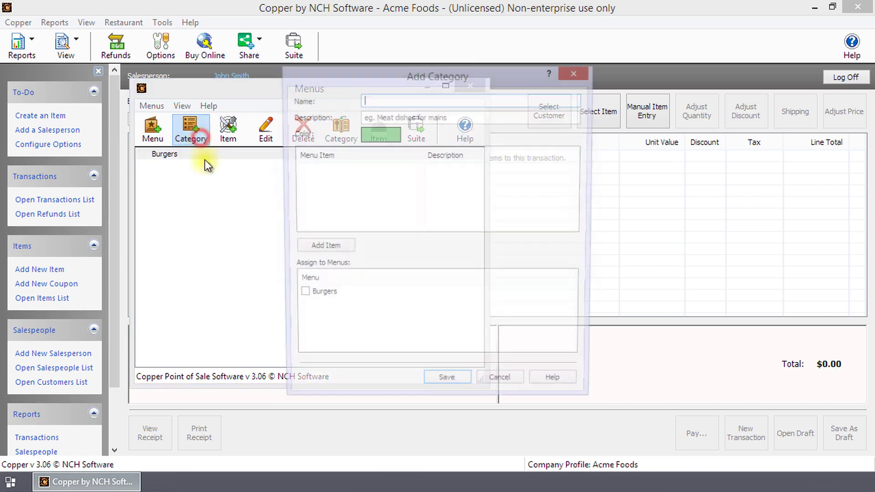
type("Ve")
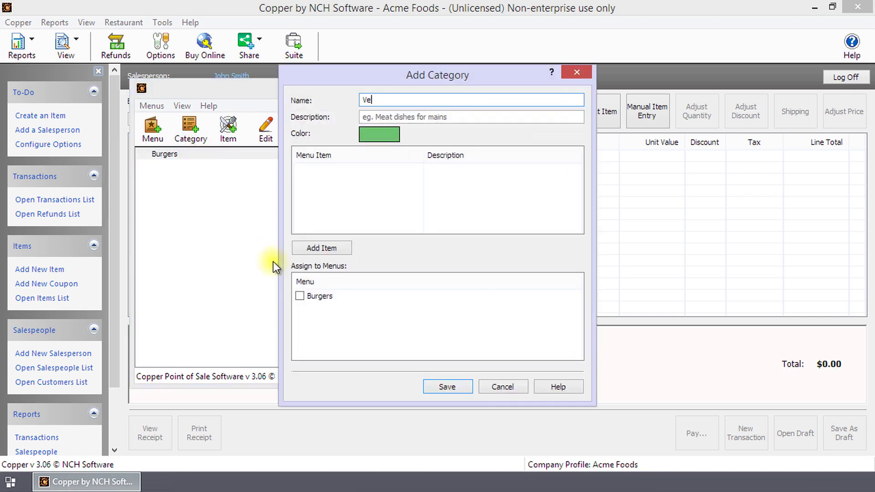
type("ggie Burgers")
key("Tab")
type("Selection of vegetarian burgers")
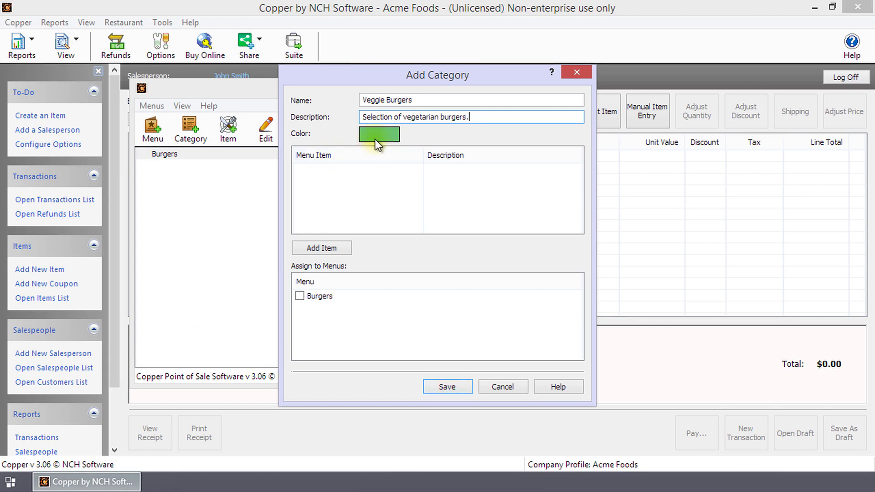
left_click(389, 135)
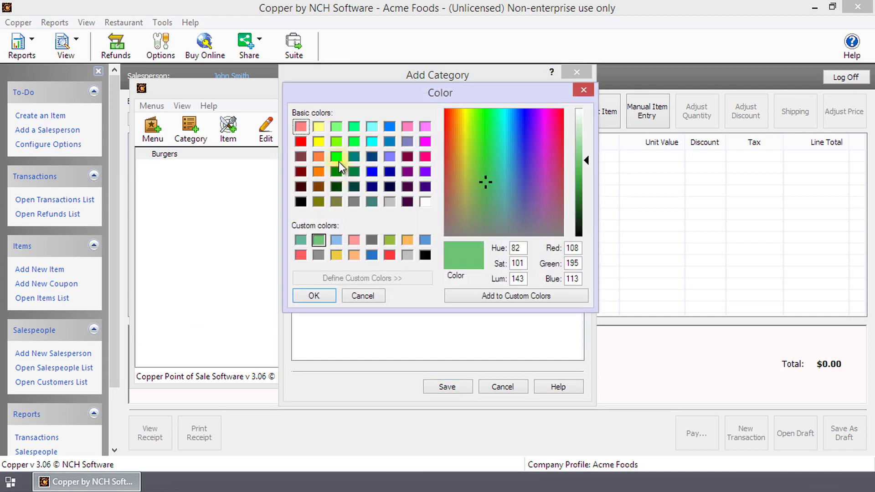
left_click(323, 299)
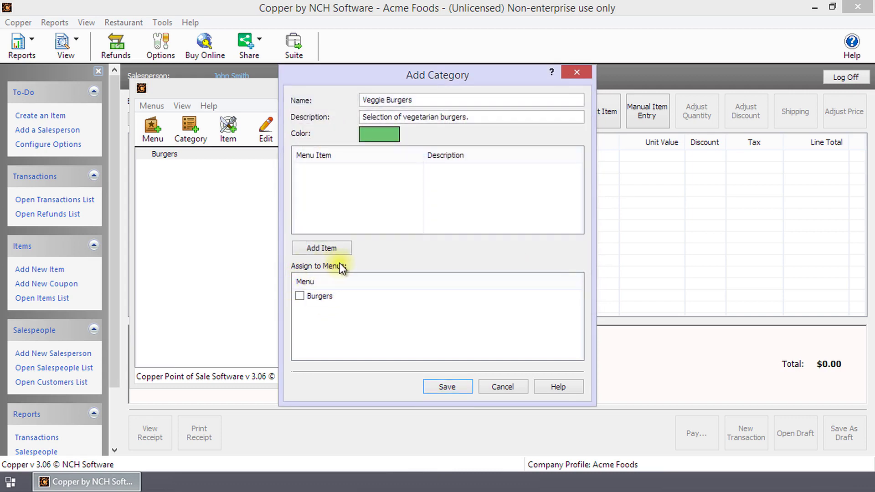
left_click(447, 387)
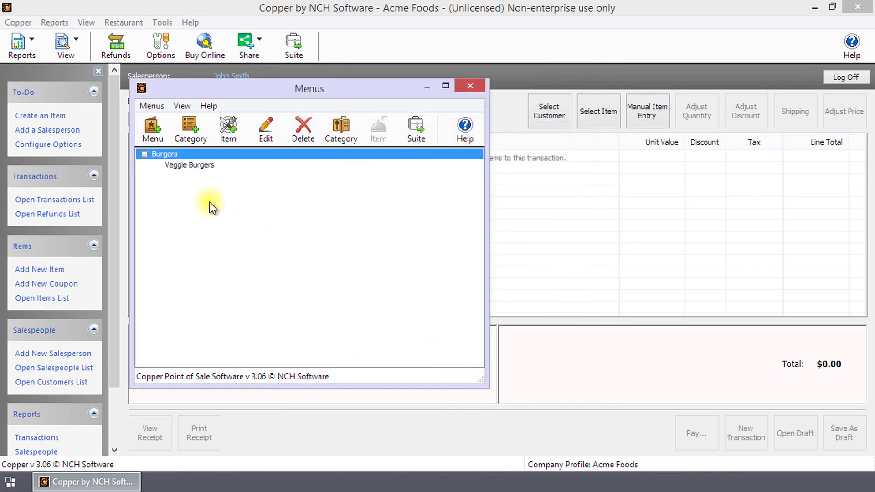
left_click(195, 165)
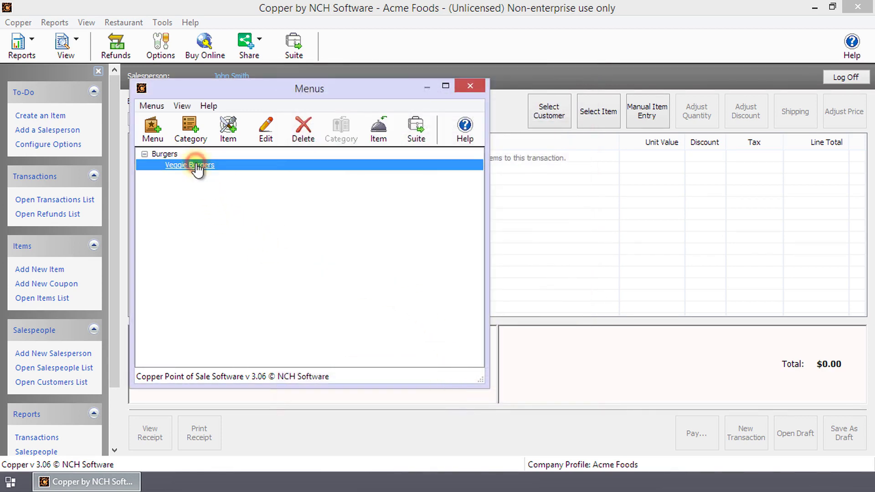
Step: Add Classic Veggie Burger, 'Your go-to veggie burger with tofu.', priced at $3.99
left_click(230, 133)
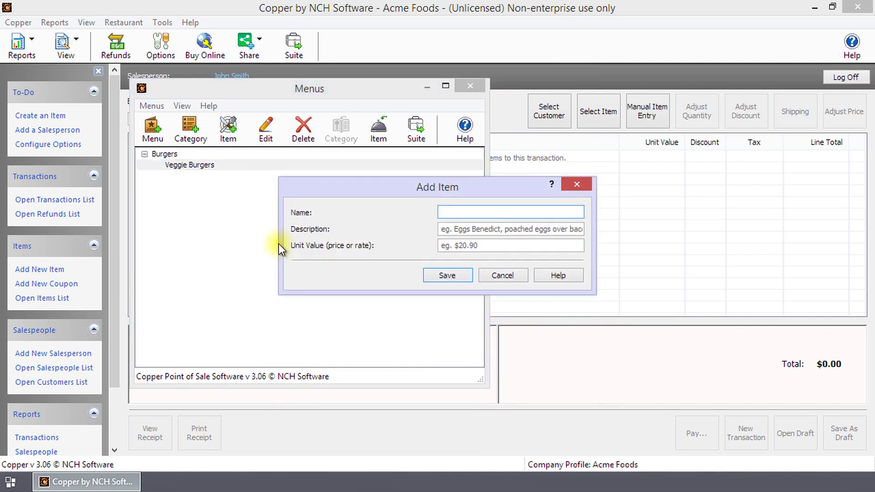
type("Classic Veggie Burger")
key("Tab")
type("Your go-to v")
type("eggie burger with tofu.")
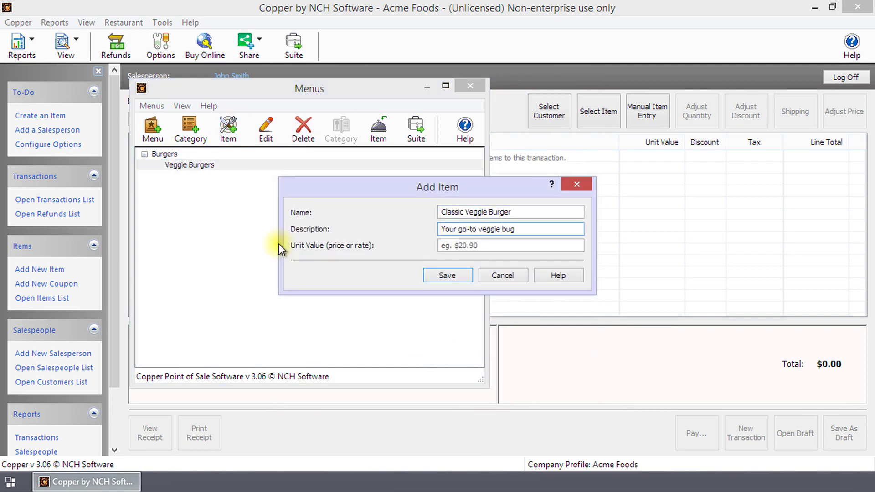
key("Tab")
type("3.99")
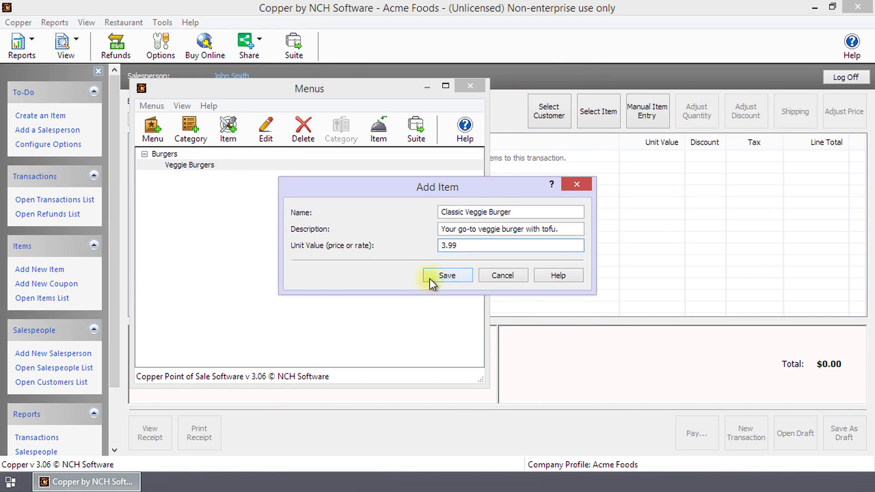
left_click(452, 278)
Step: Add a Nutty Burger item described as a vegetarian burger with crushed almonds
left_click(228, 129)
type("Nutty Burger")
key("Tab")
type("Ve")
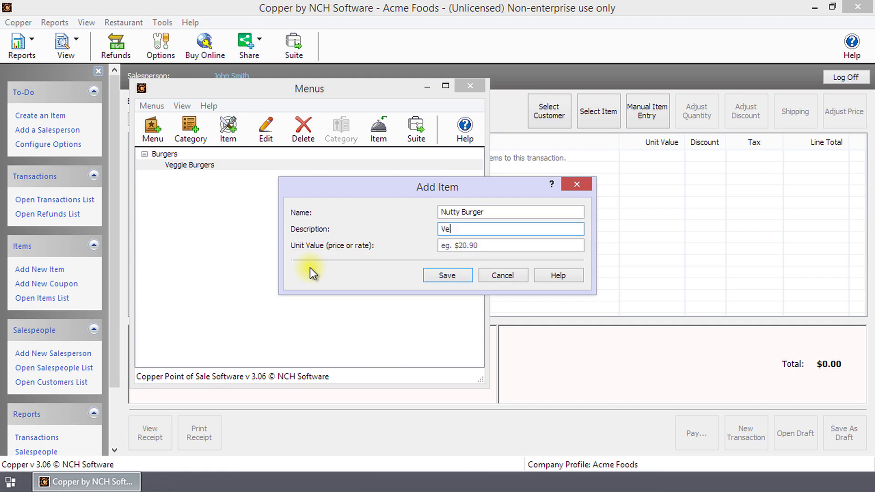
type("getarian burger with crushed almonds, wa")
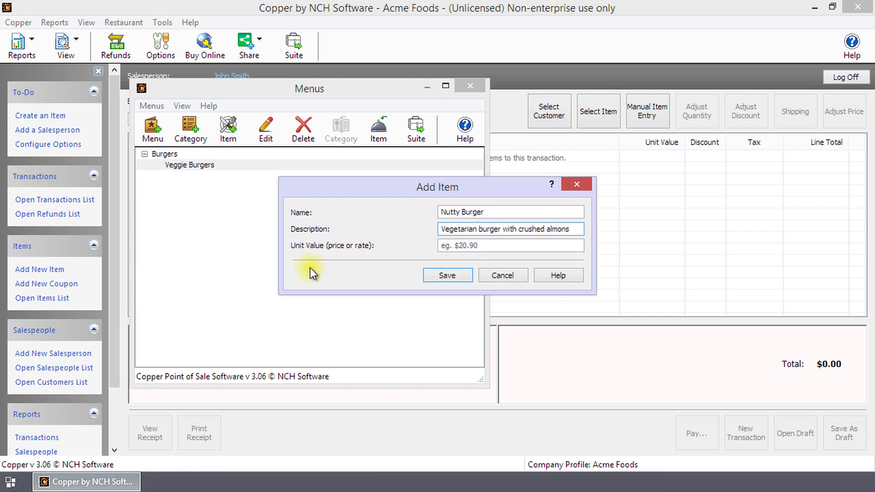
key("shift+Home")
left_click(480, 246)
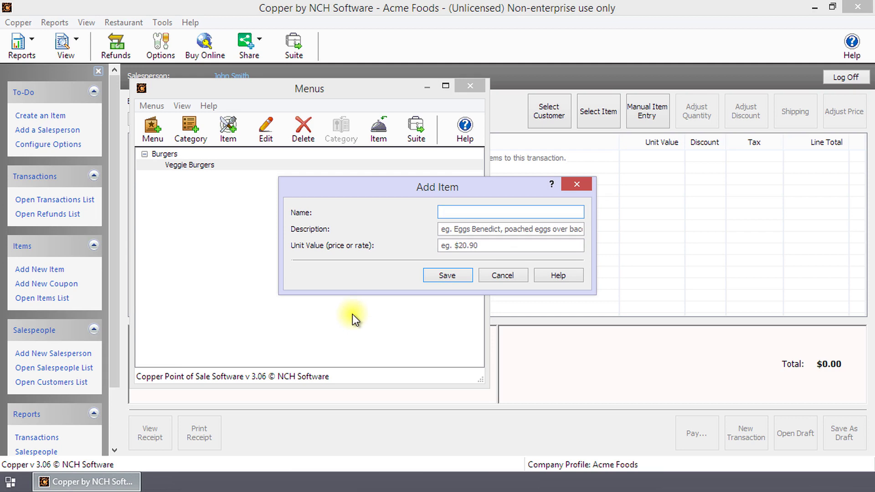
Step: Add Basic Veggie Burger, filled with lettuce, tomato and onions, priced at $2.99
type("Basic")
type("stitute, but ")
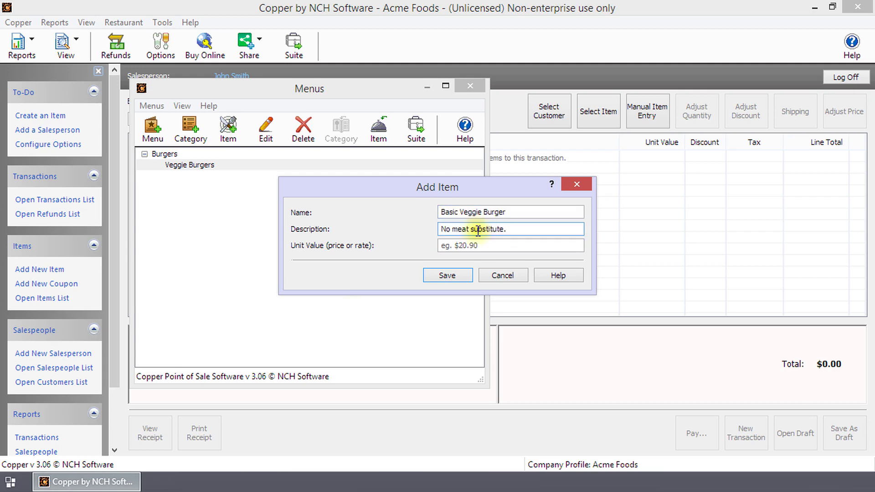
type("filled with veggies")
type("like lettuce, tomato, and onions.")
key("Tab")
type("$2.99")
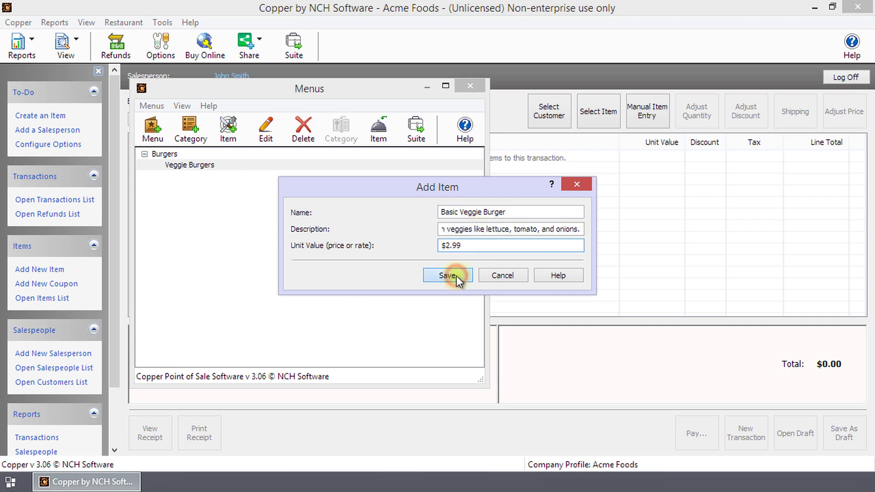
left_click(447, 275)
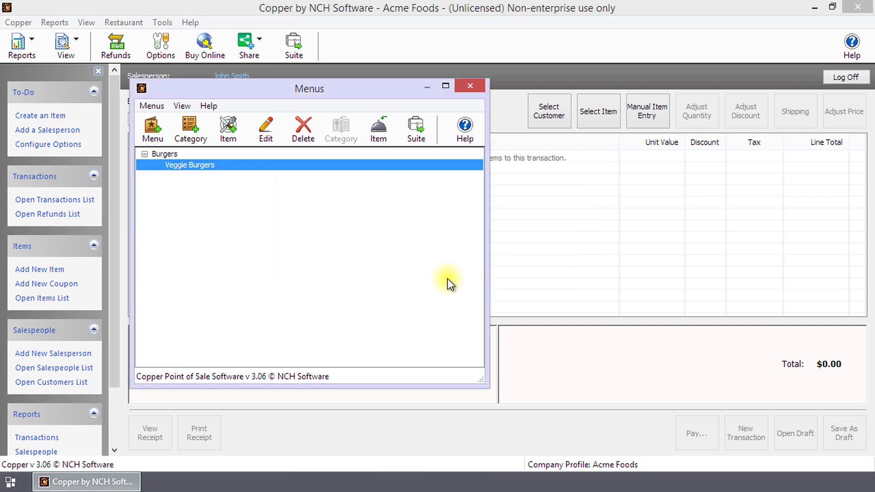
Step: Add the existing Classic Veggie Burger item to the Veggie Burgers category
left_click(383, 130)
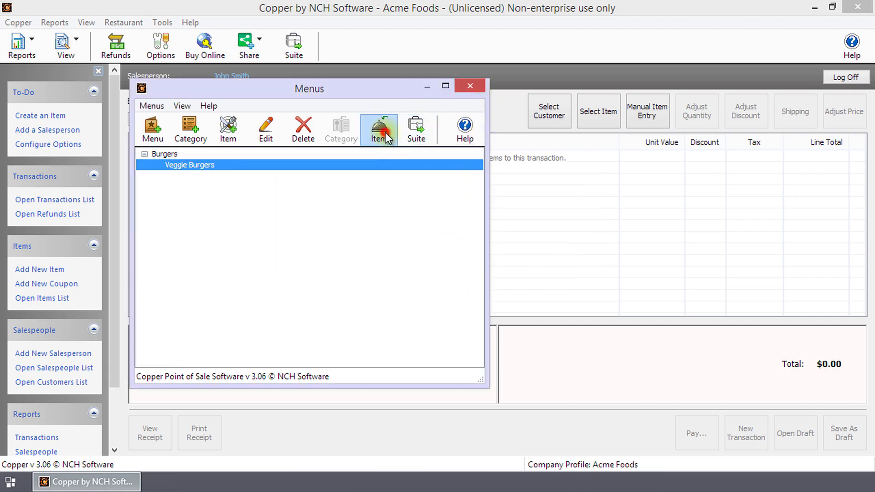
left_click(474, 229)
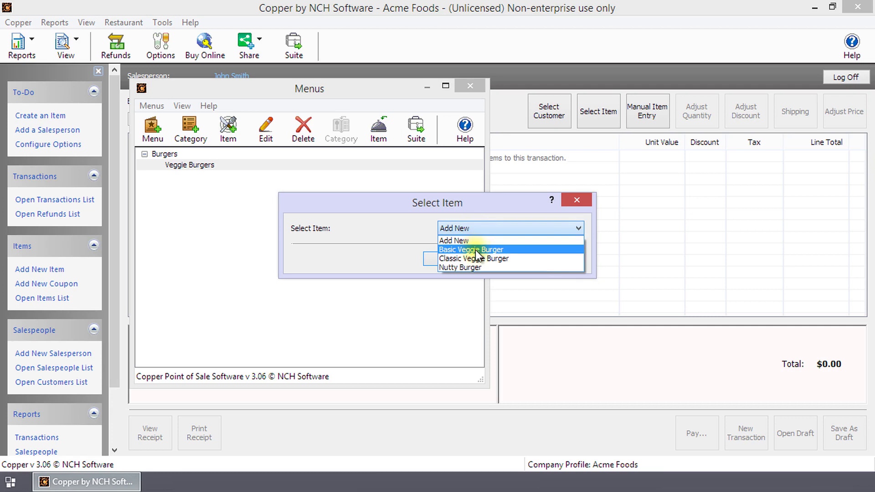
left_click(476, 259)
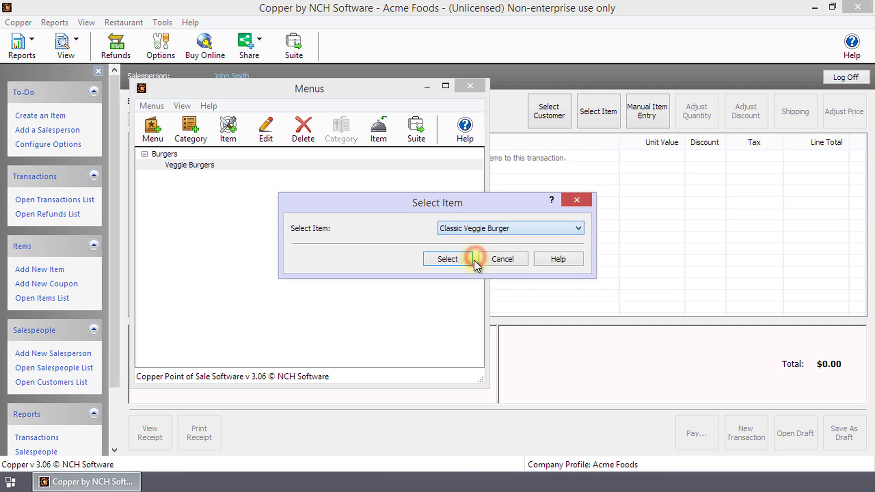
left_click(455, 259)
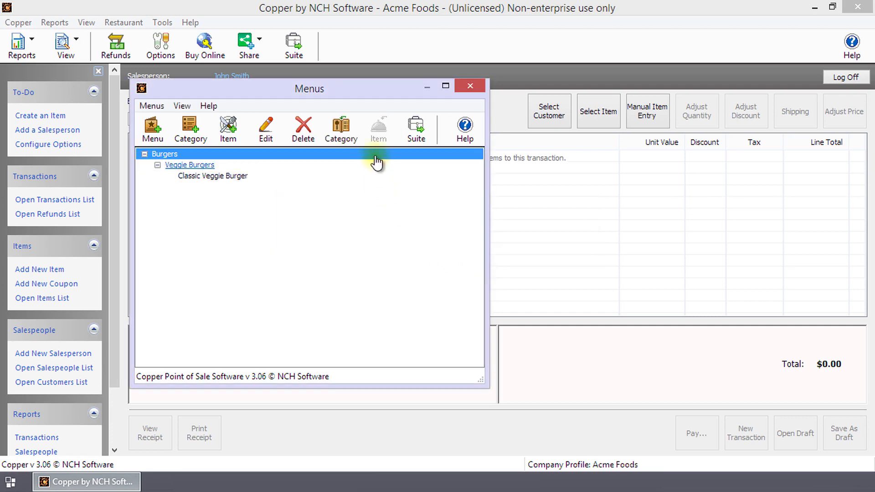
left_click(188, 165)
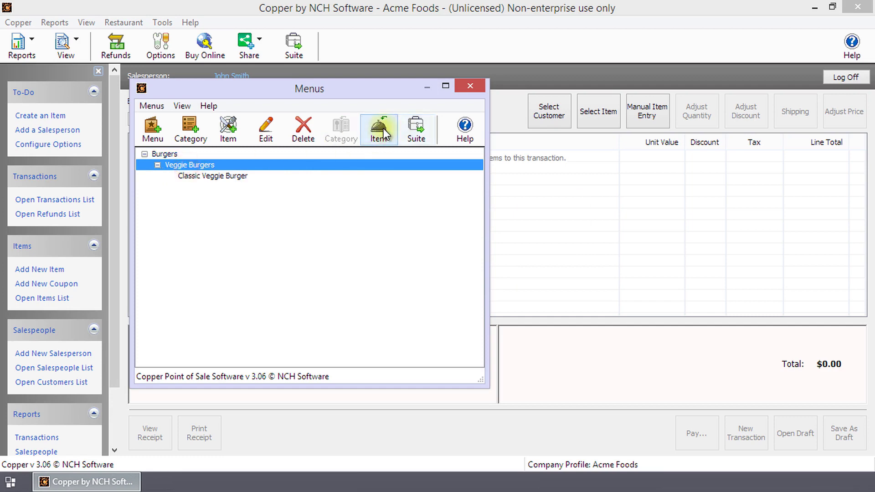
Step: Add Basic Veggie Burger and Nutty Burger to Veggie Burgers as well
left_click(380, 128)
left_click(461, 228)
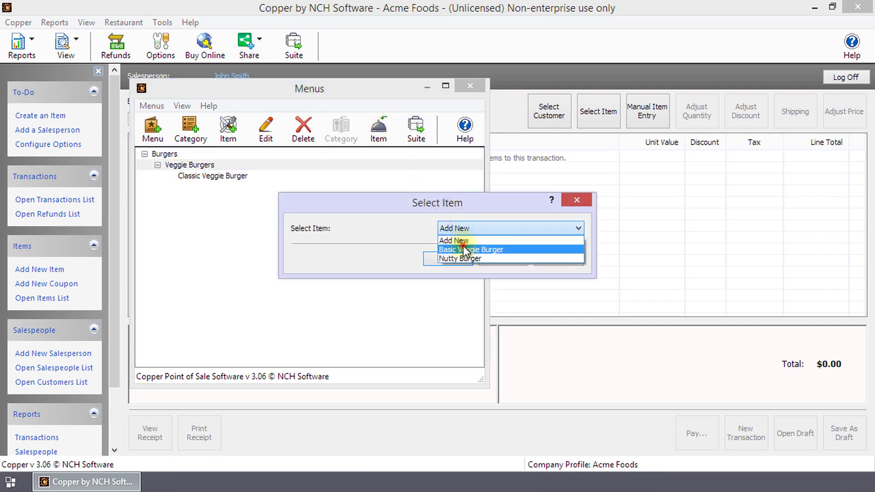
left_click(461, 248)
left_click(452, 257)
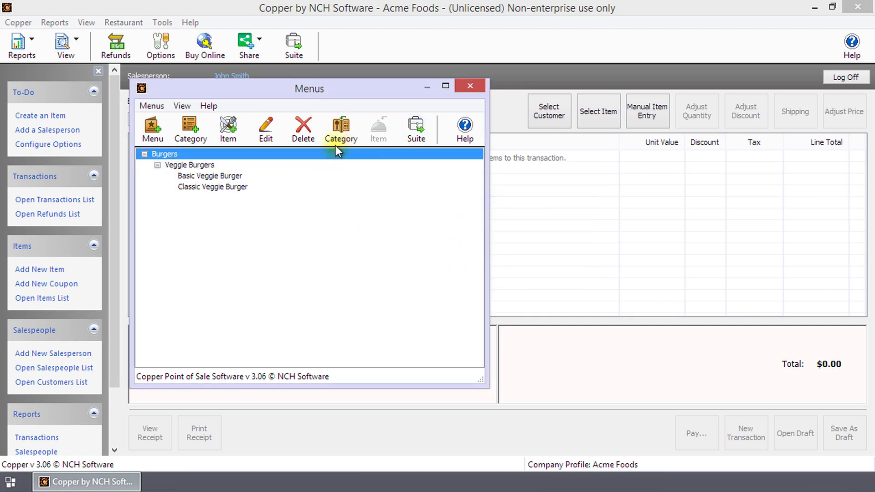
left_click(190, 164)
left_click(378, 130)
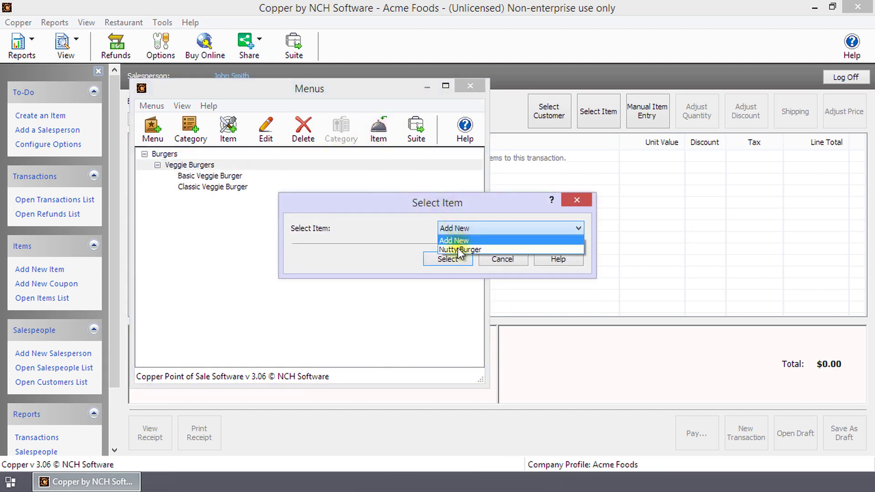
left_click(457, 248)
left_click(453, 258)
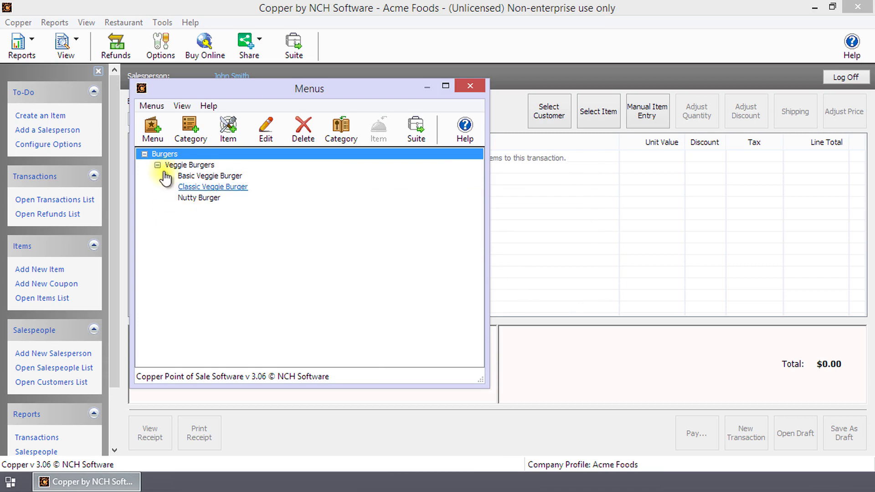
left_click(308, 228)
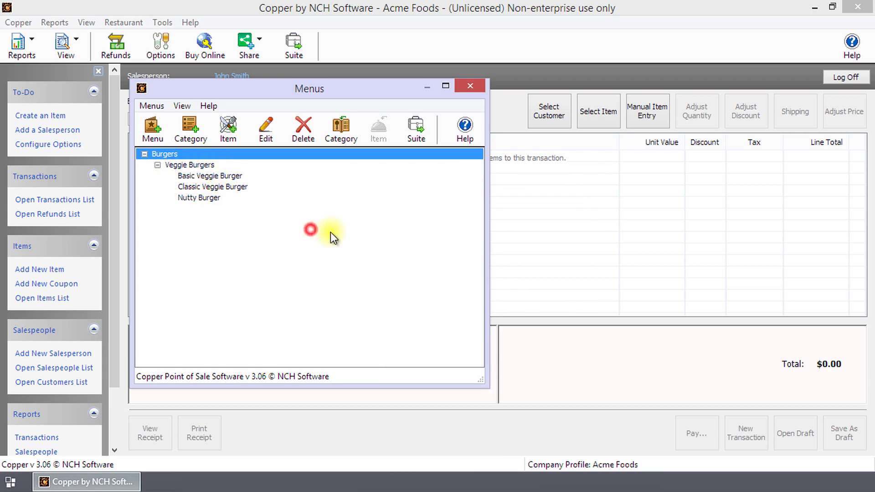
Step: Close the menu editor and add a first salesperson with Salesperson privilege and a password
left_click(471, 88)
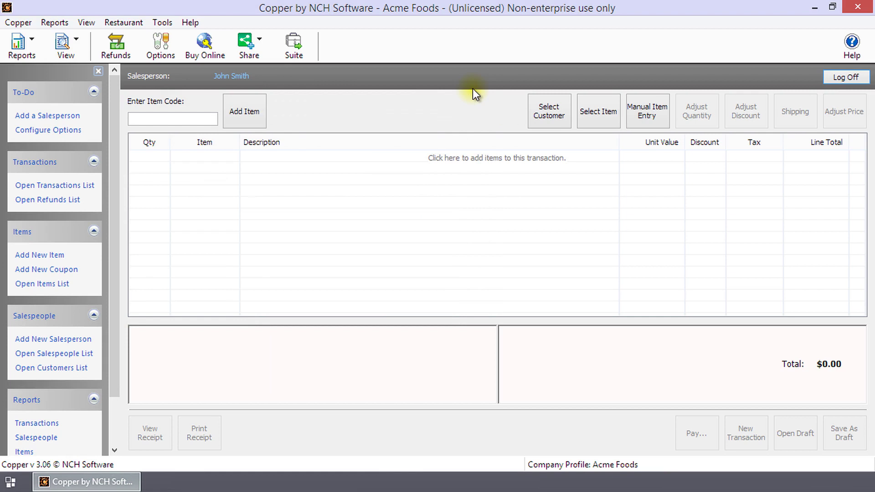
left_click(93, 21)
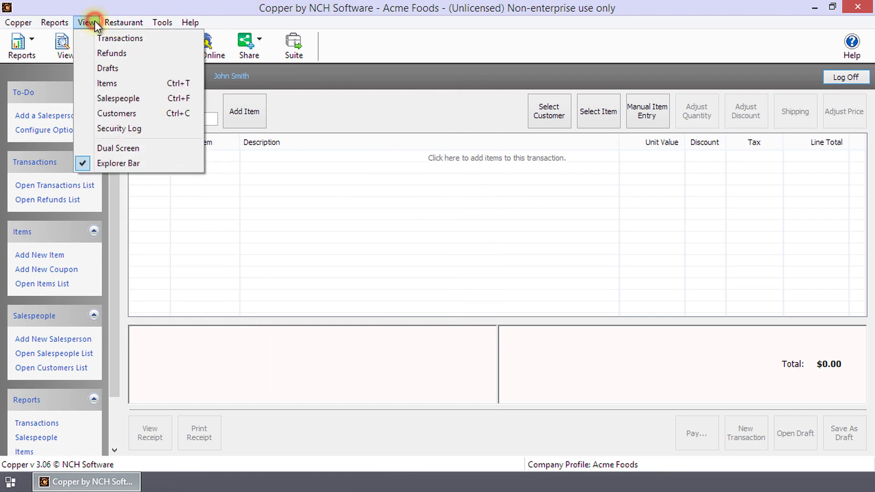
left_click(119, 97)
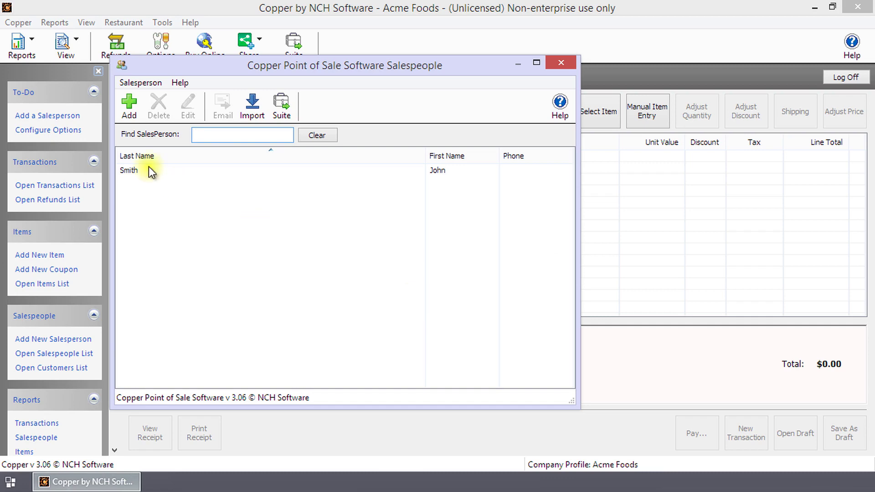
left_click(125, 105)
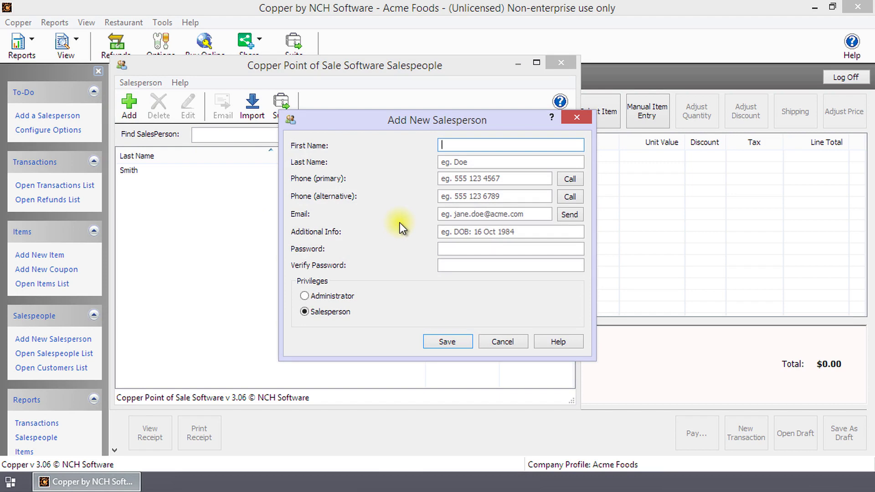
type("Jane")
key("Tab")
type("Doe")
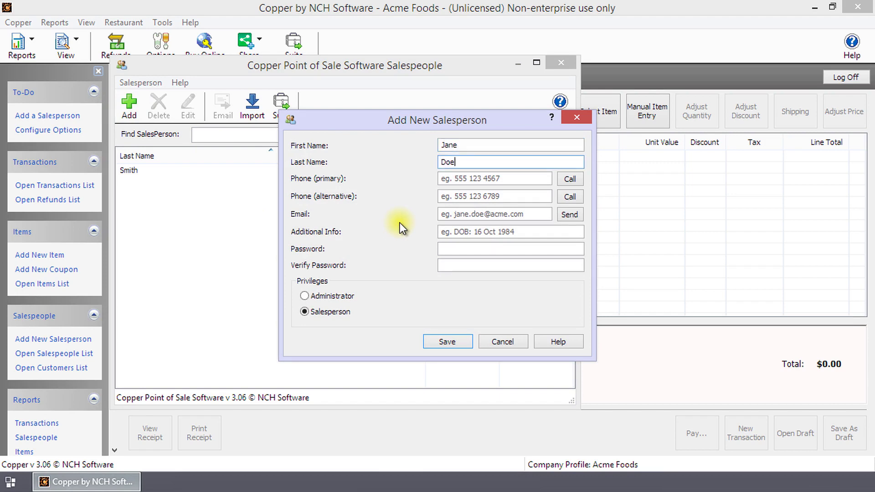
left_click(321, 313)
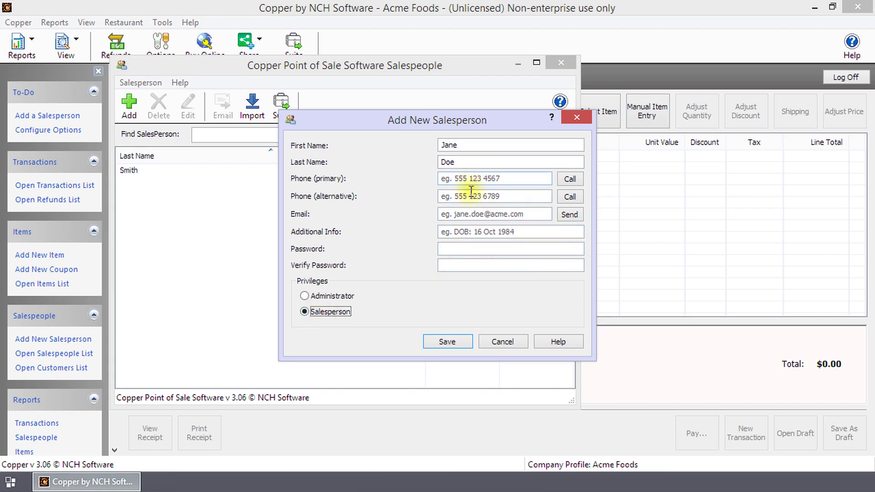
left_click(453, 250)
type("123456")
key("Tab")
type("123456")
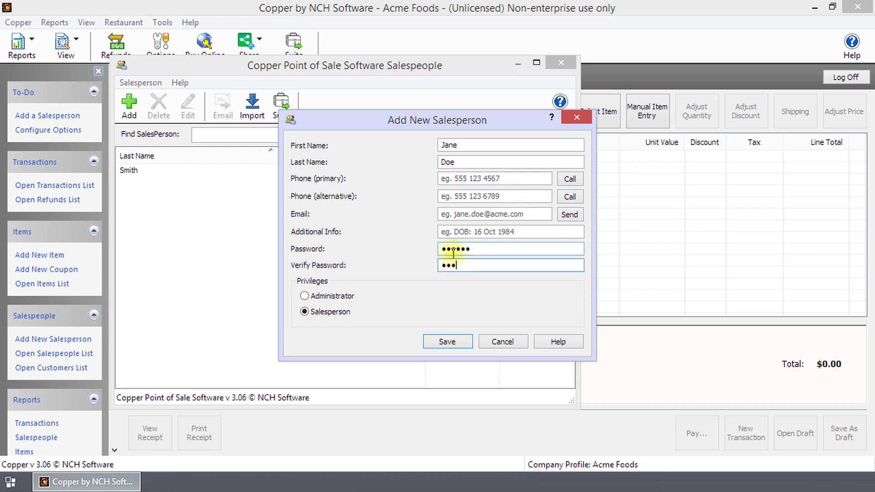
left_click(449, 342)
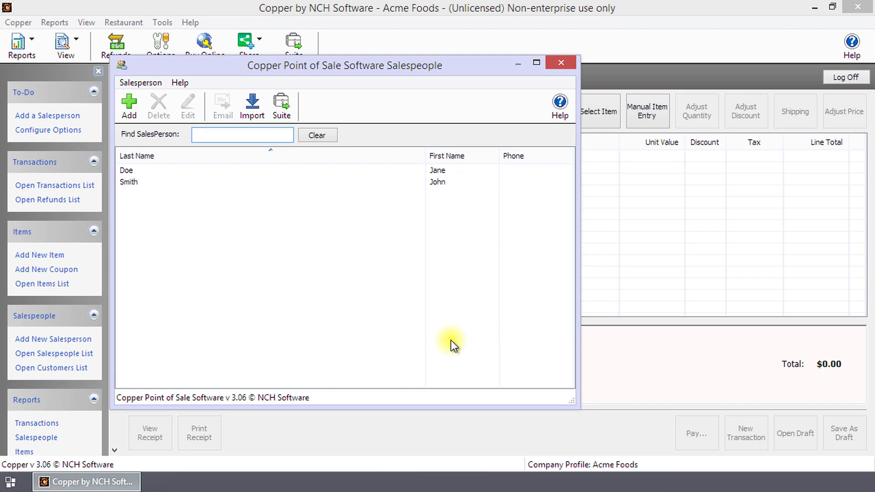
Step: Add a second salesperson with first and last name and a password
left_click(129, 105)
key("Tab")
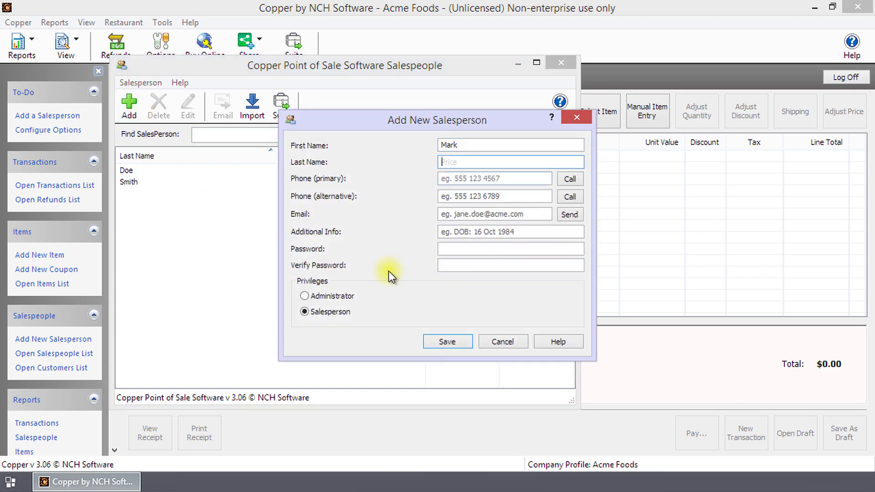
key("Tab")
left_click(467, 247)
type("123456")
key("Tab")
Step: Add a third salesperson with first and last name and a password
type("123456")
key("Return")
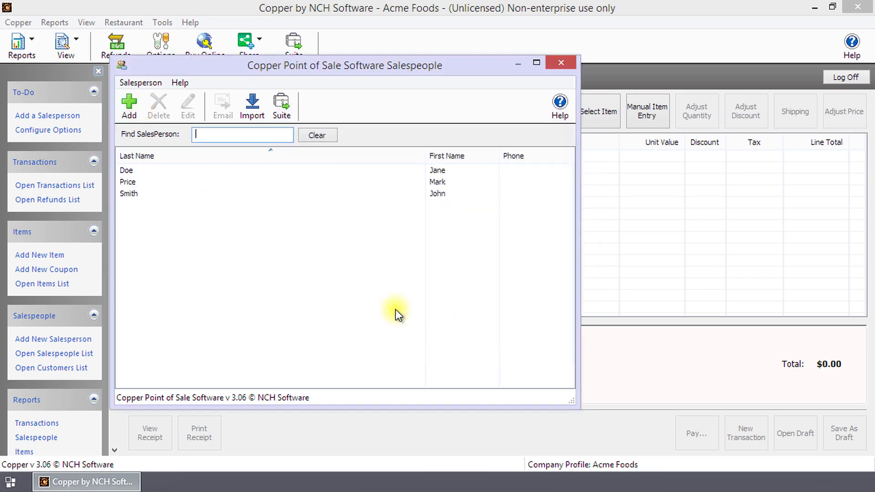
key("ctrl+n")
key("Tab")
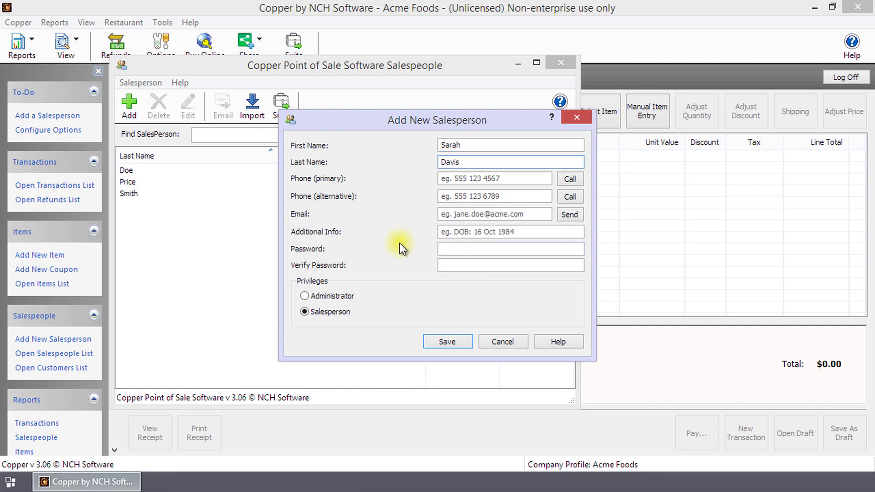
left_click(461, 248)
type("123456")
key("Tab")
type("123456")
left_click(460, 341)
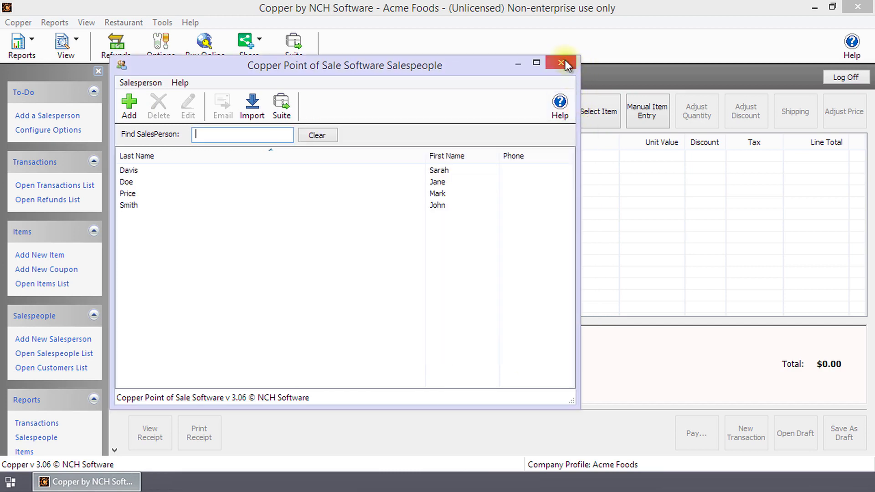
Step: In the restaurant terminal, ring up Classic and Basic Veggie Burger on Table 1 totalling $6.98
left_click(561, 62)
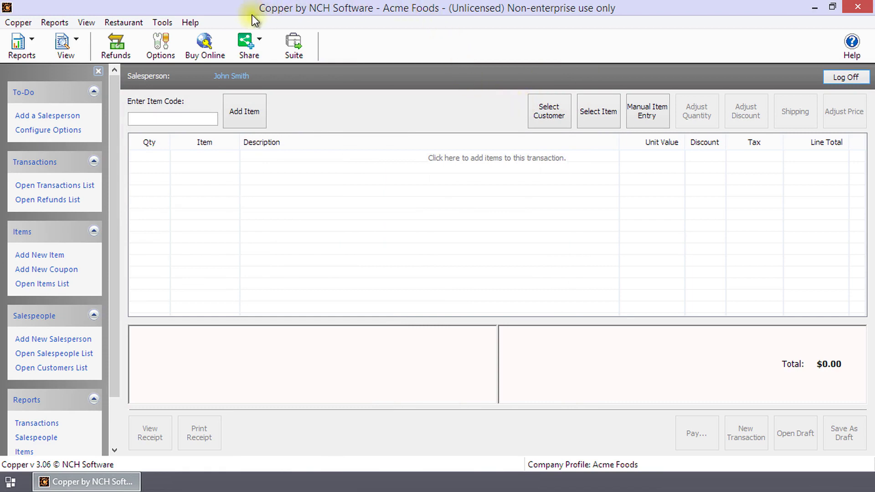
left_click(126, 23)
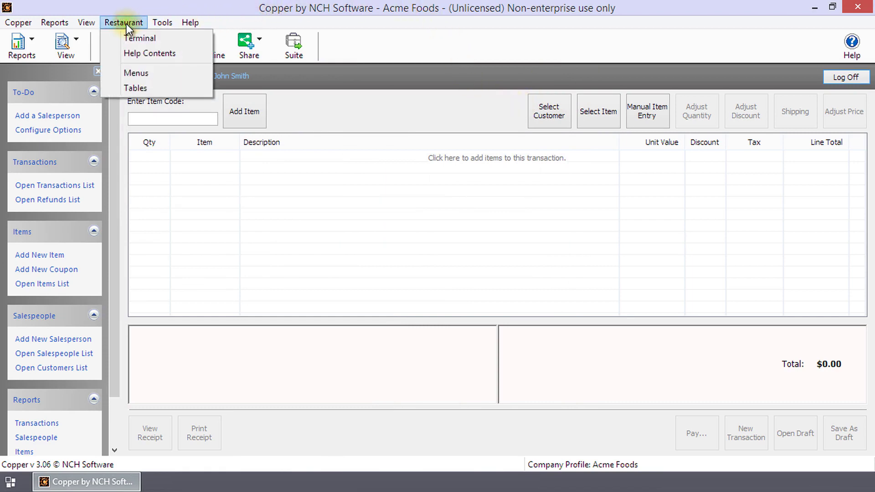
left_click(130, 37)
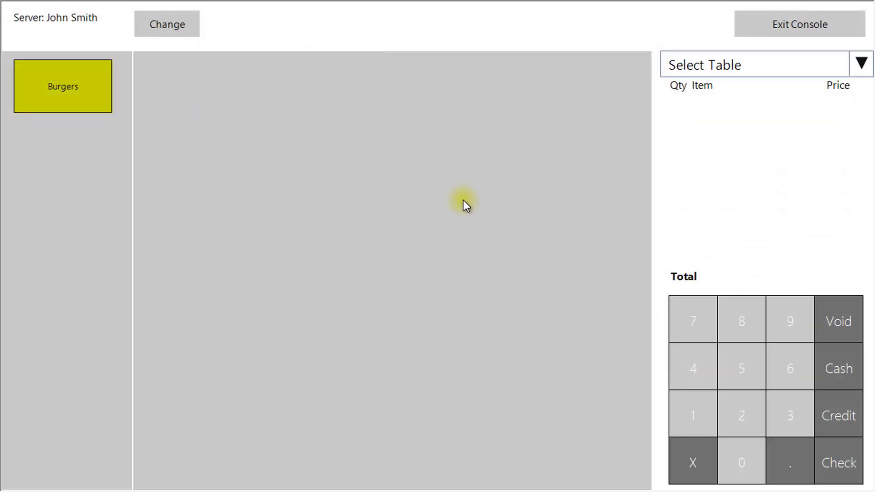
left_click(88, 104)
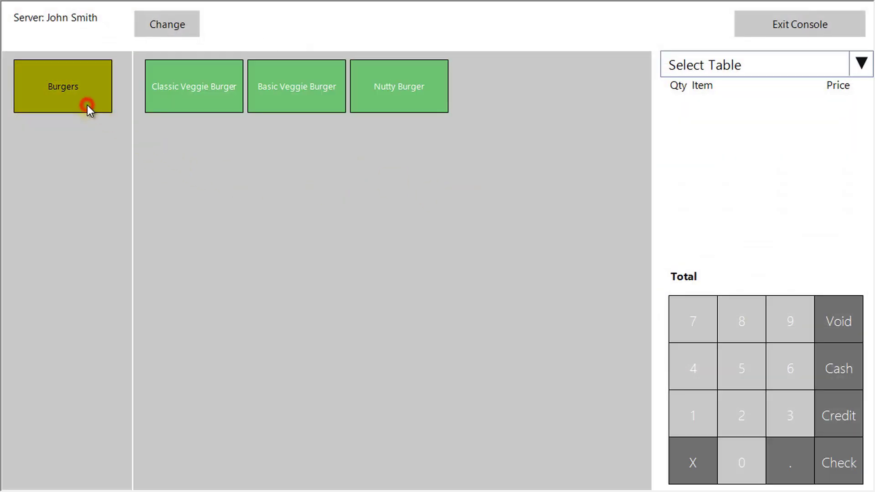
left_click(859, 68)
left_click(756, 112)
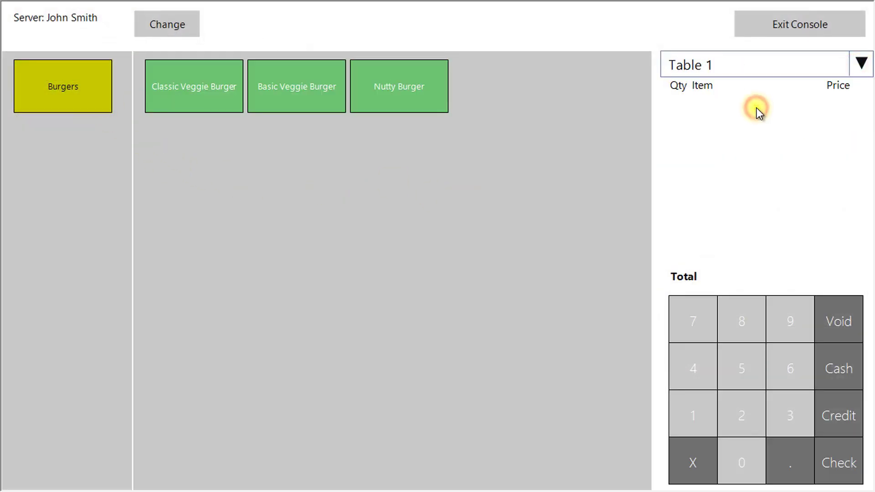
left_click(214, 103)
left_click(333, 89)
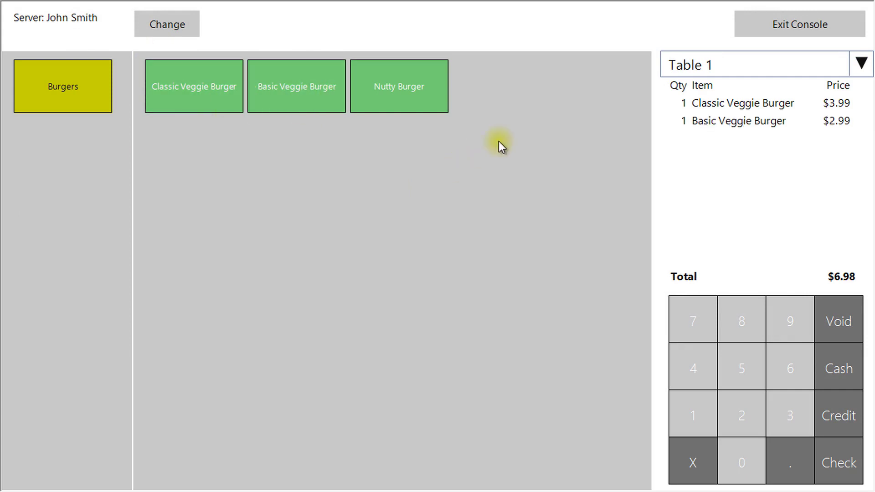
Step: Exit the console to the main sales screen showing Classic and Basic Veggie Burgers totalling $6.98
left_click(791, 31)
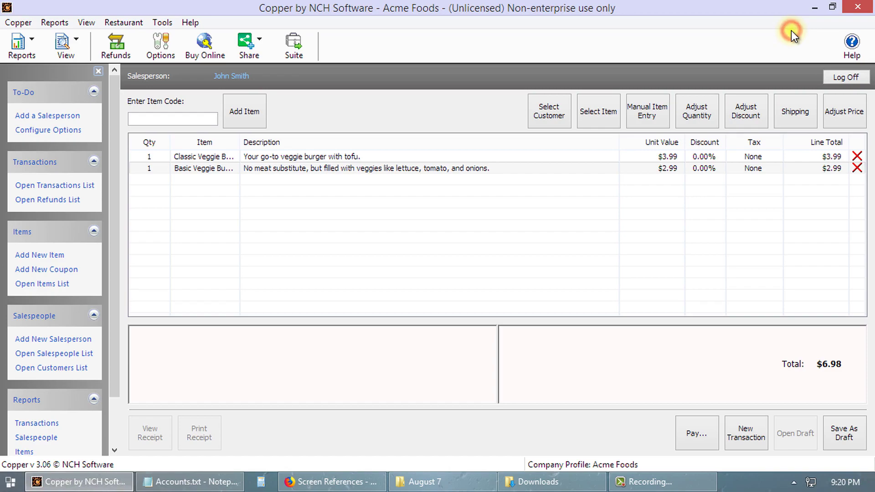